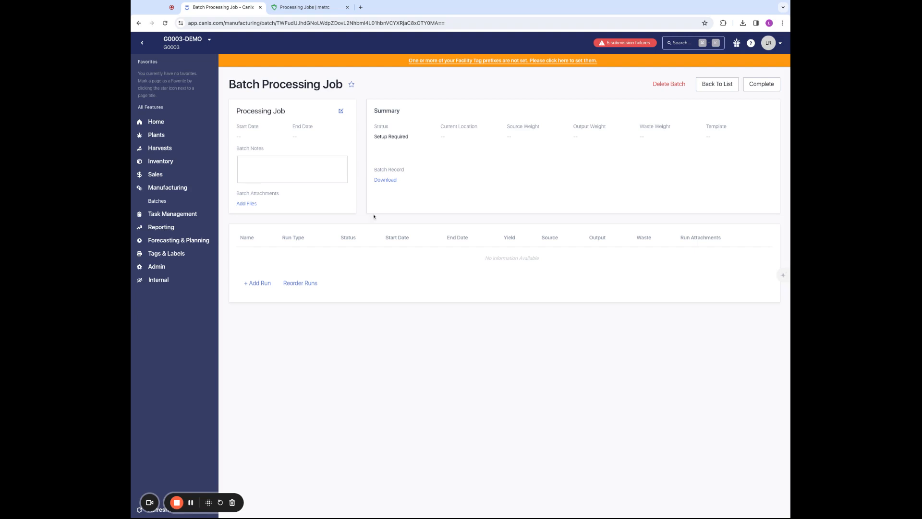
- Add a Preparation run named "Strane Stash Run" using the bill of materials Strane Stash | Pineapple Express | Vape | Cartridge | 1g
click(258, 282)
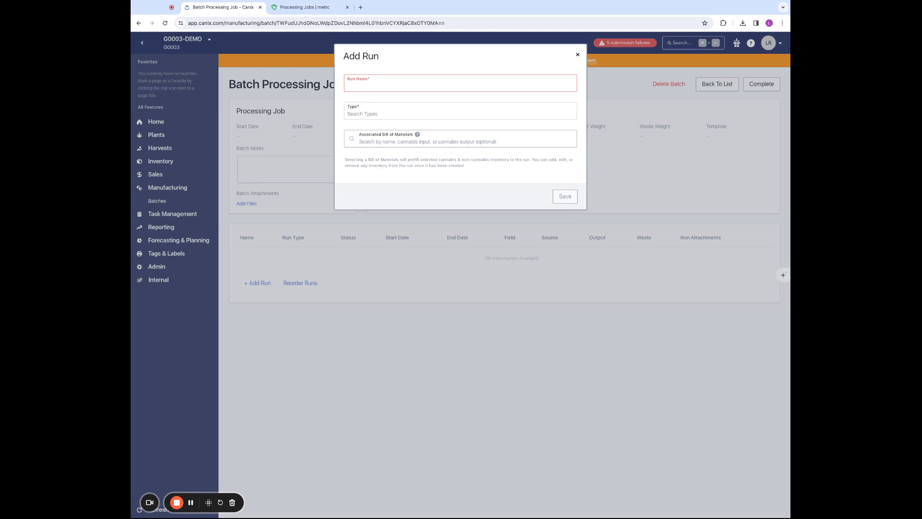
click(453, 139)
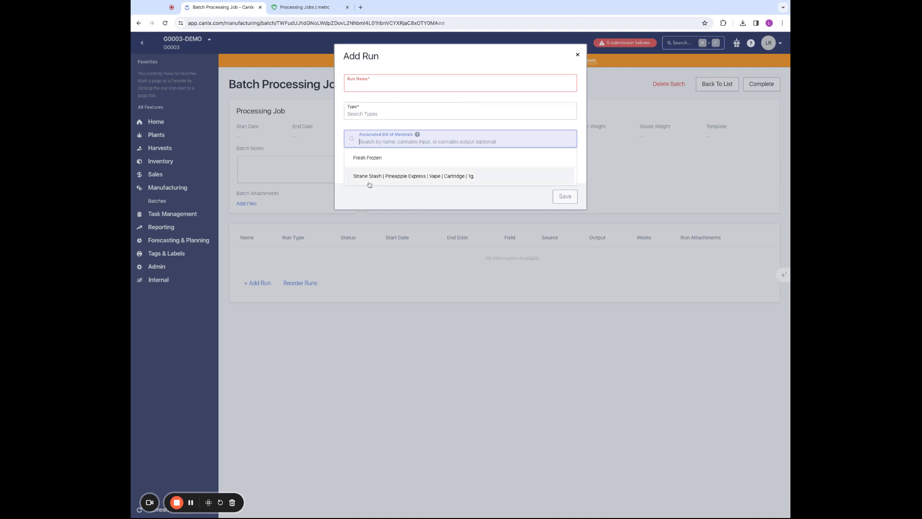
click(386, 181)
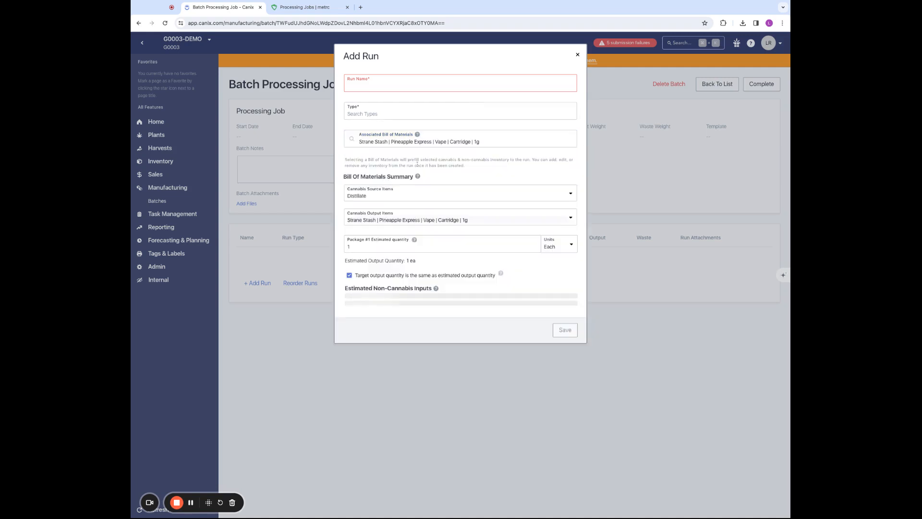
click(416, 87)
text(Strane)
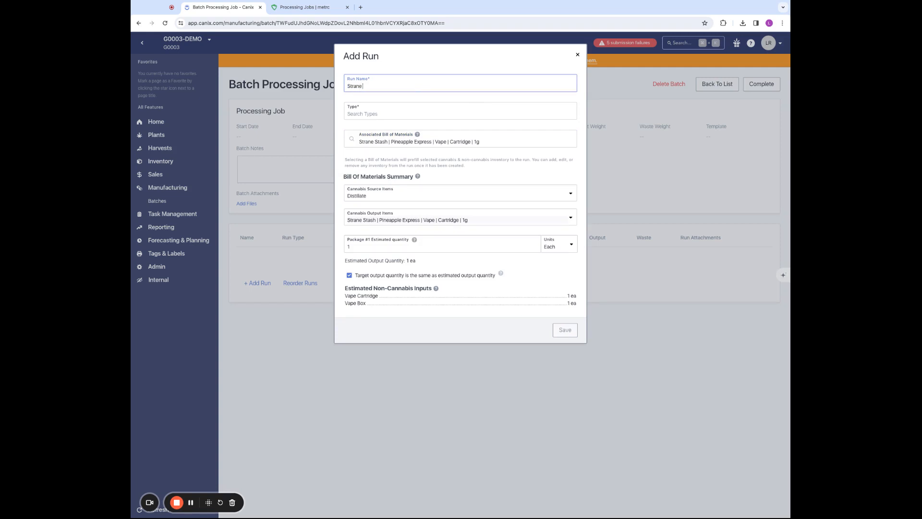
text( Stash Run)
click(401, 113)
click(393, 129)
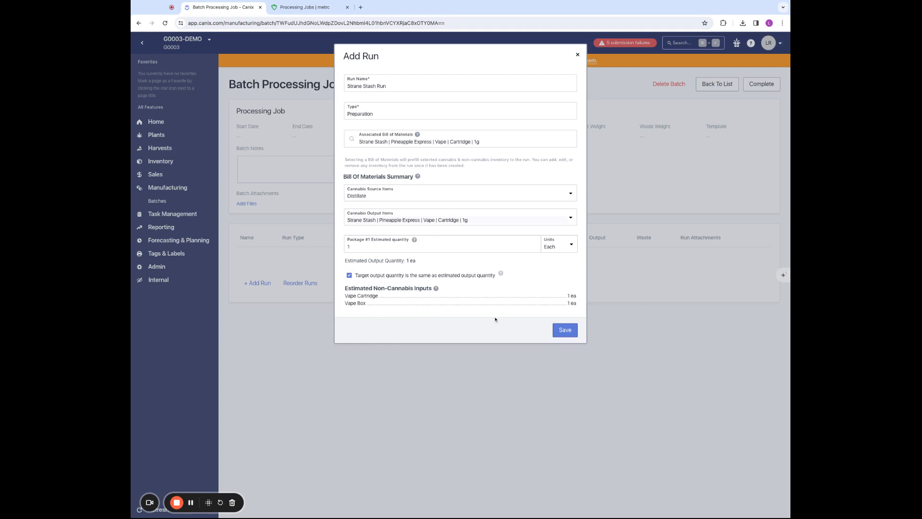
click(564, 329)
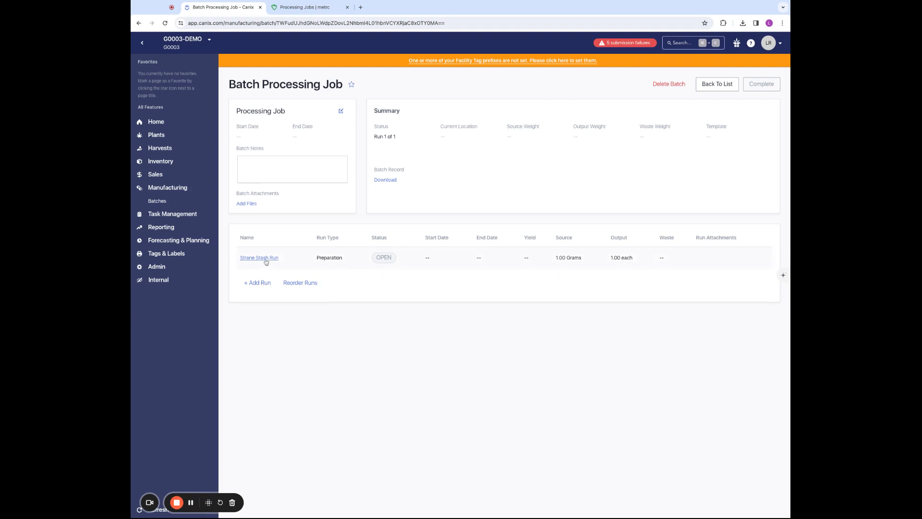
- Open Strane Stash Run and assign package 1A4FF01000002BD000000697 as the source for its Distillate input
click(266, 261)
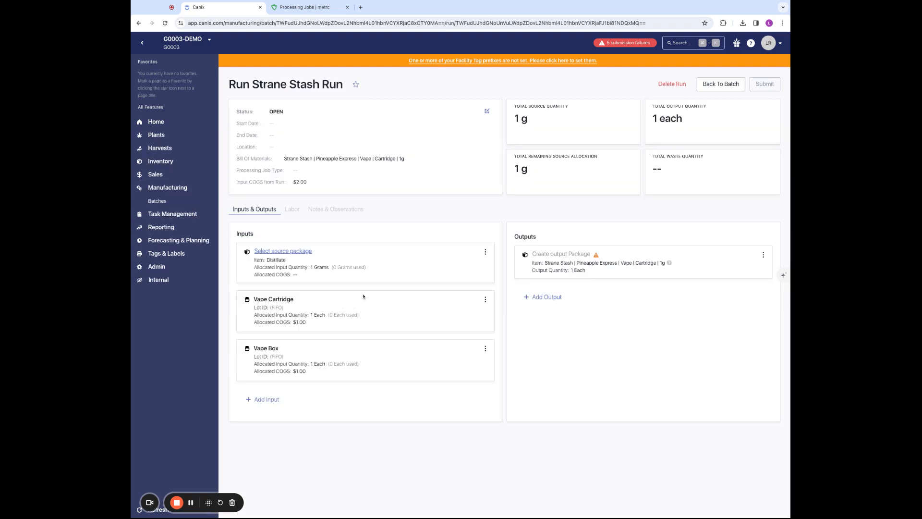
click(278, 250)
click(464, 273)
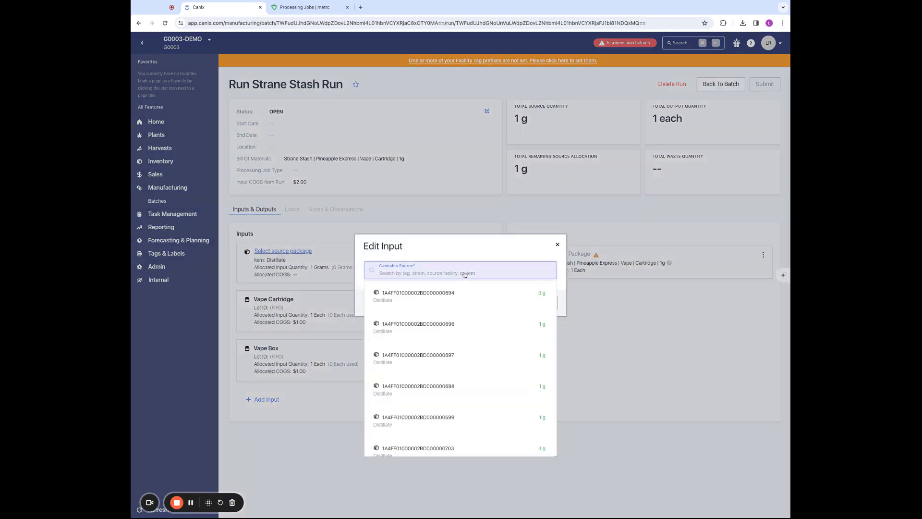
click(455, 359)
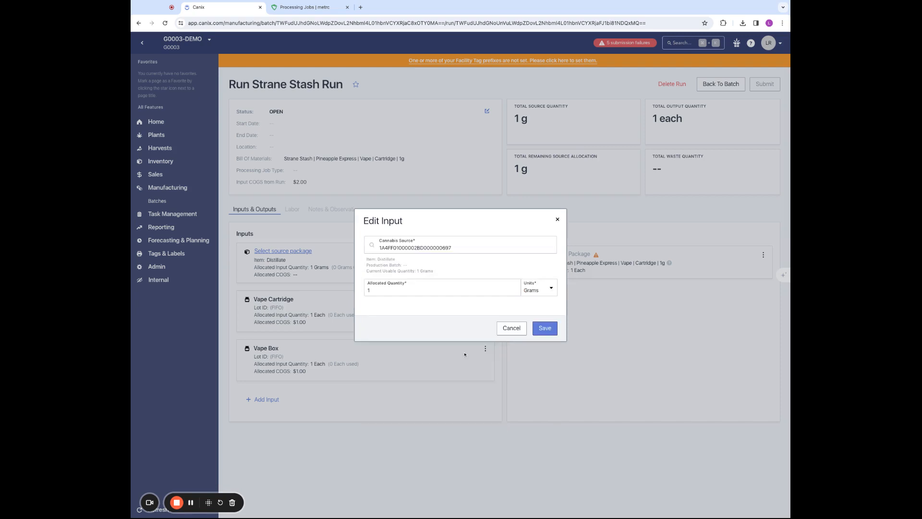
click(544, 329)
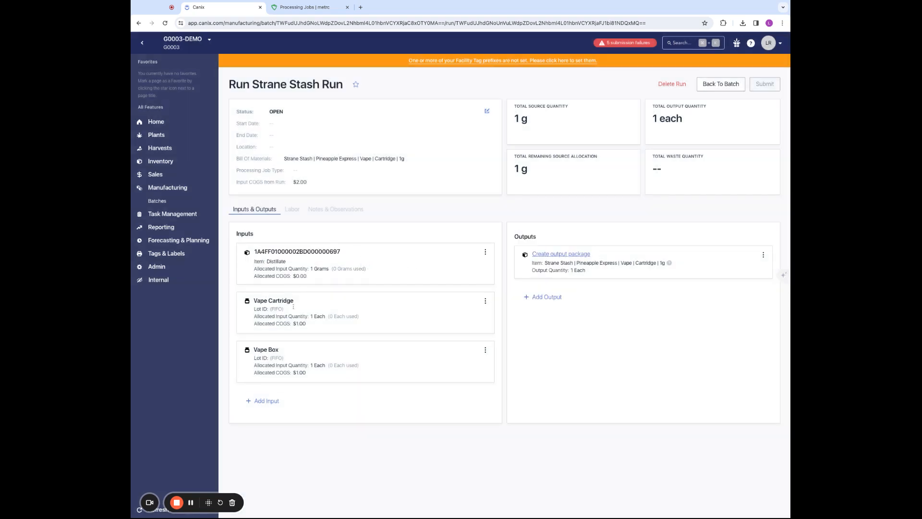
- Create the run's output package with Location 2 and production batch 567843, leaving the optional advanced details blank
click(587, 254)
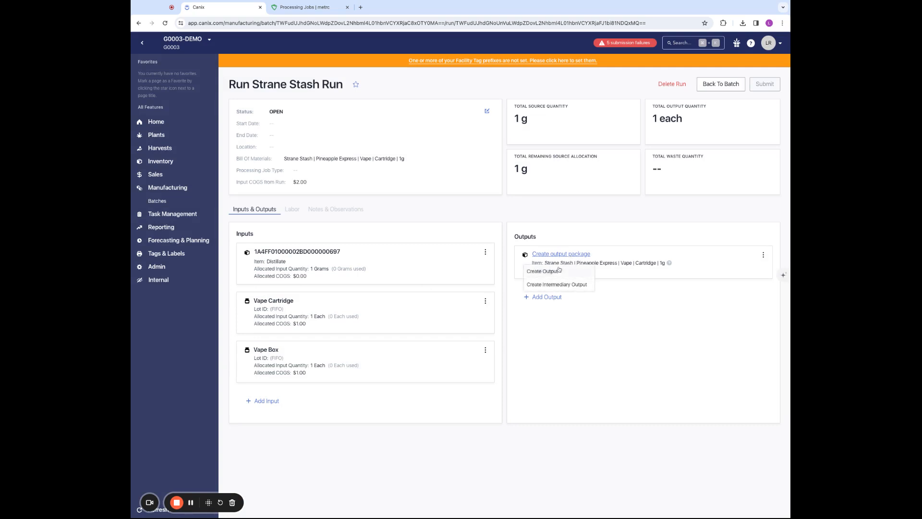
click(559, 271)
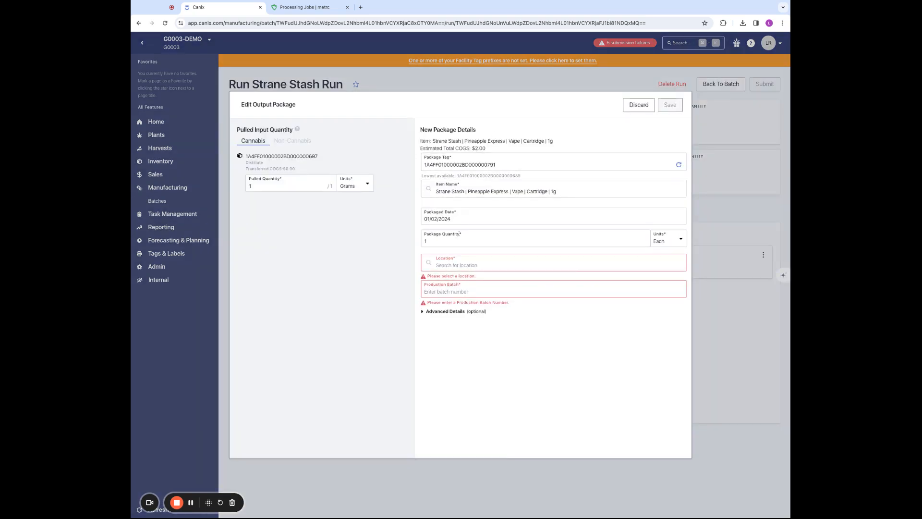
click(454, 256)
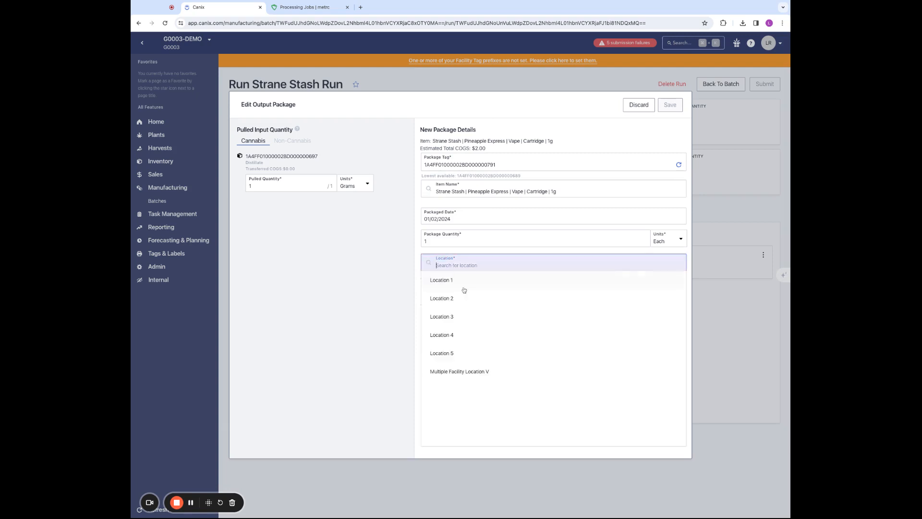
click(455, 301)
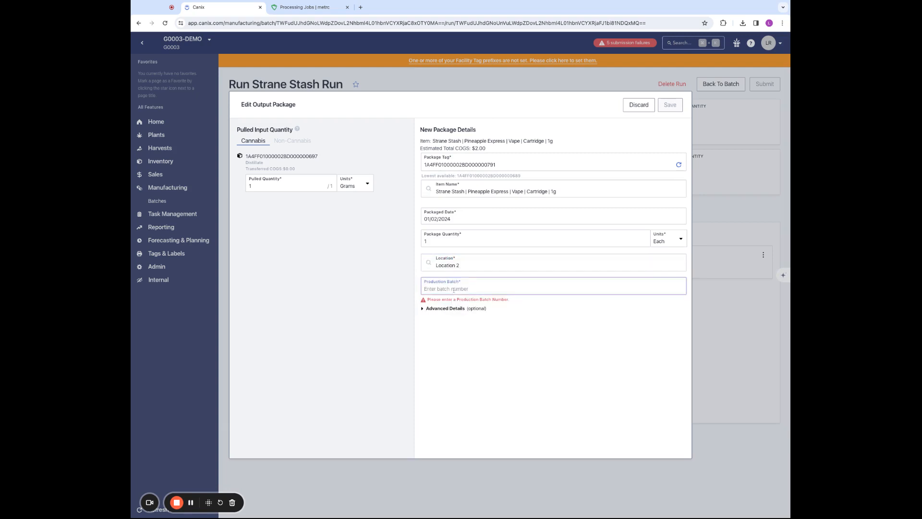
text(567843)
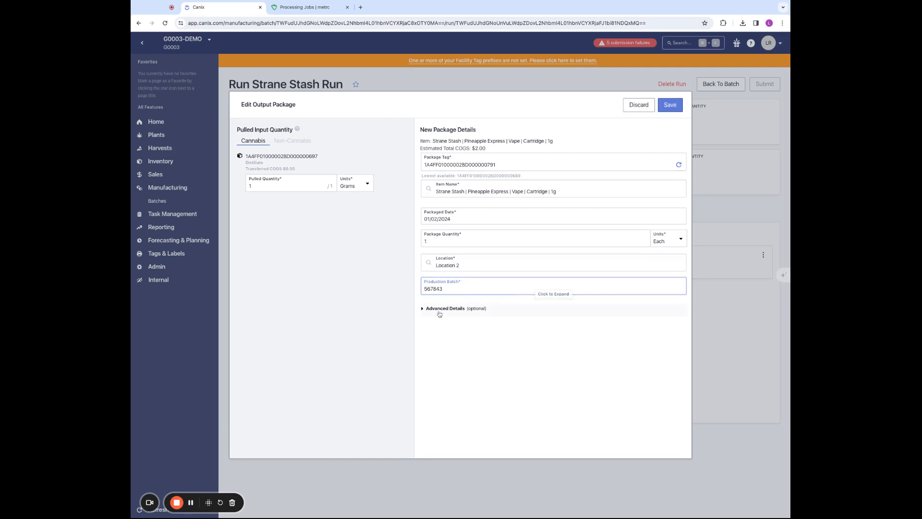
click(439, 311)
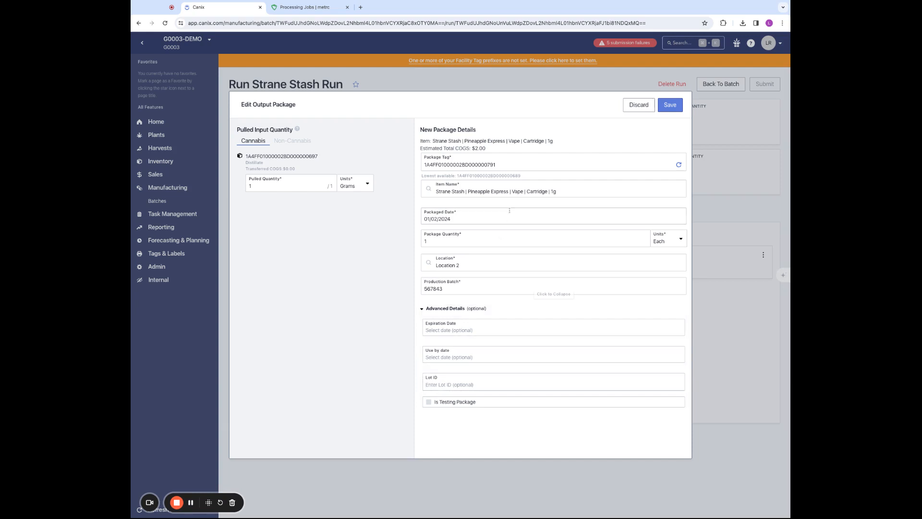
click(669, 106)
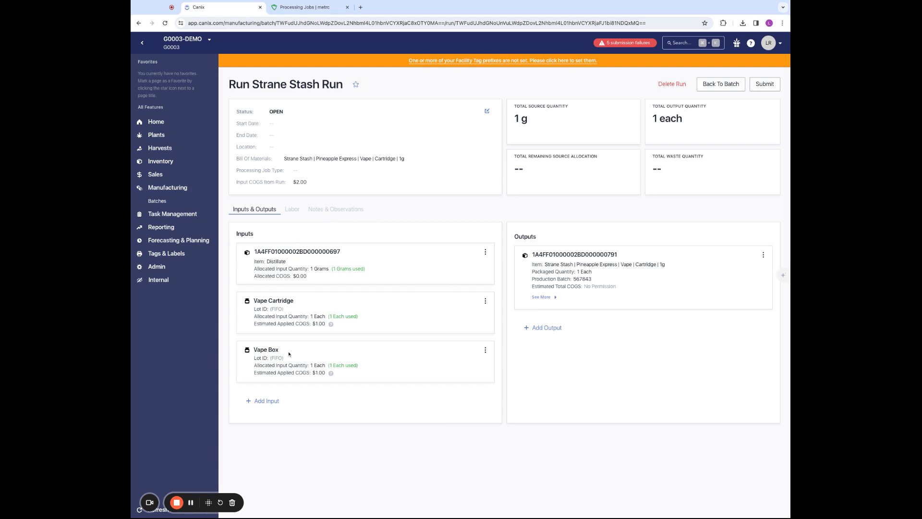
- Review the run's inputs and outputs and submit it recorded as a processing job with job type Preparation
click(766, 84)
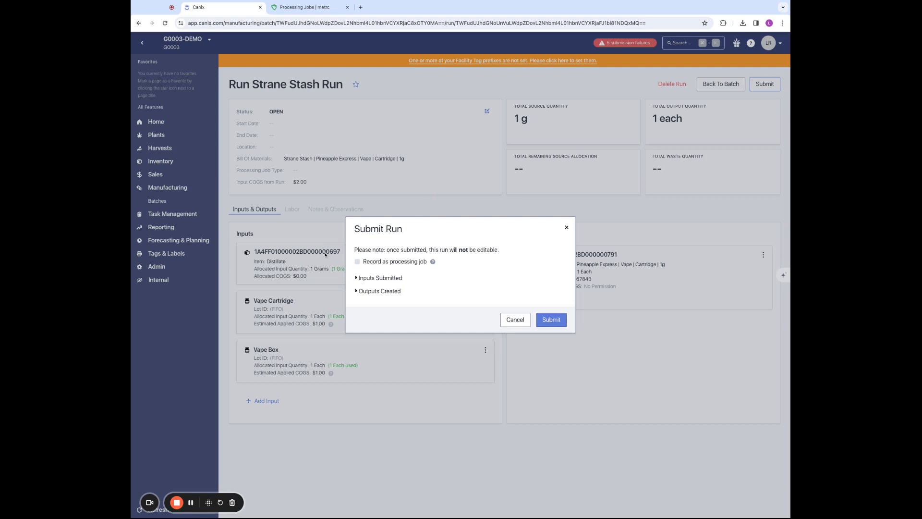
click(367, 277)
click(363, 310)
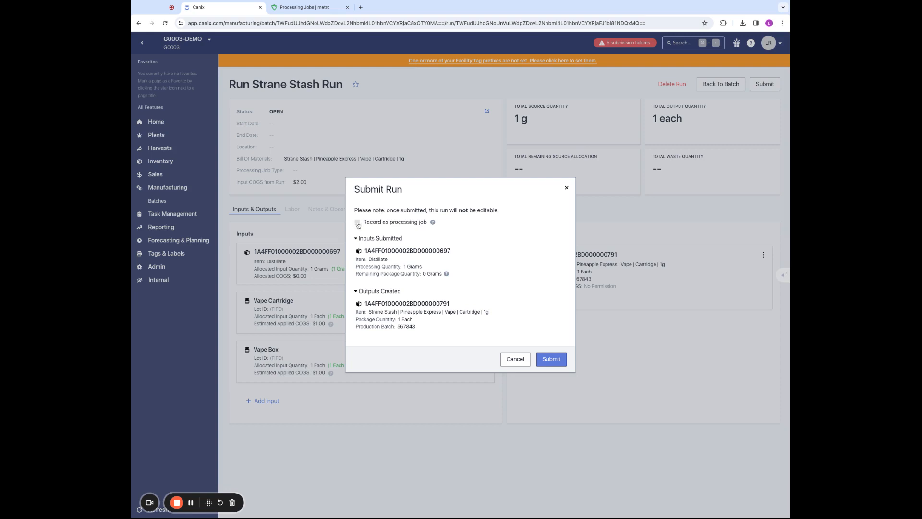
click(358, 223)
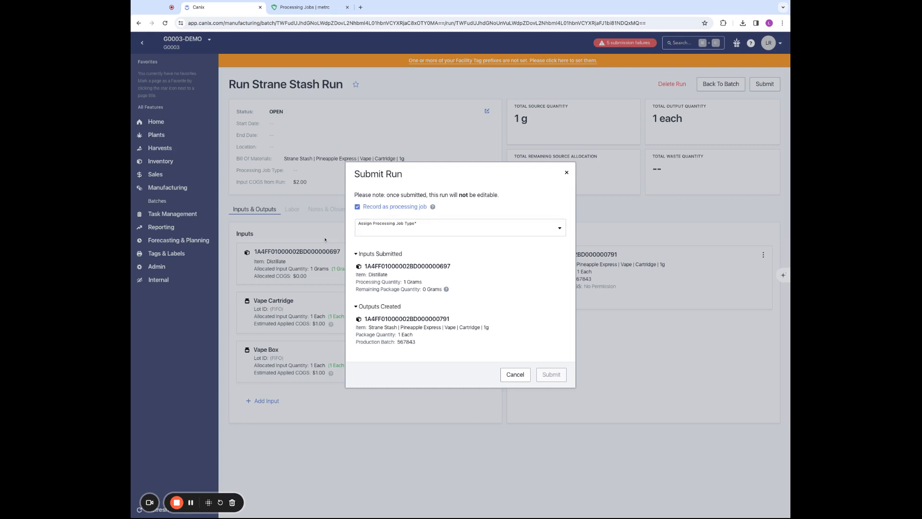
click(396, 234)
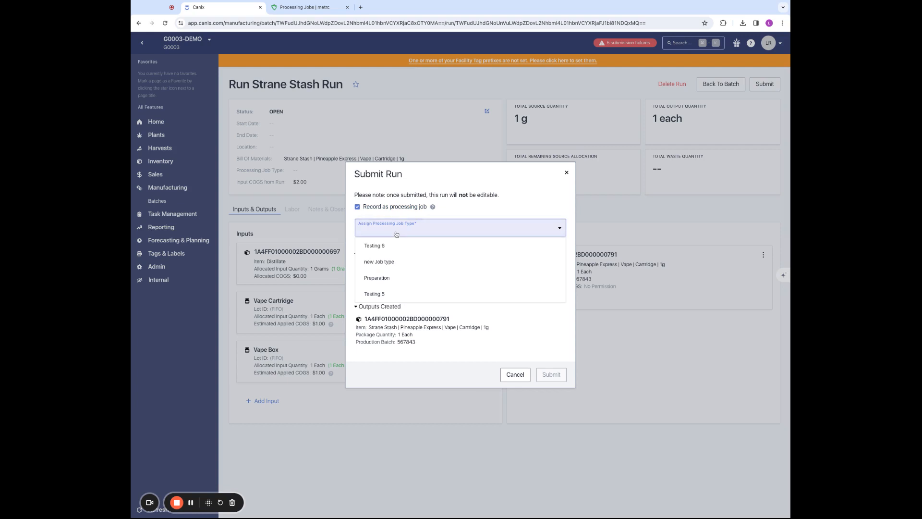
click(393, 278)
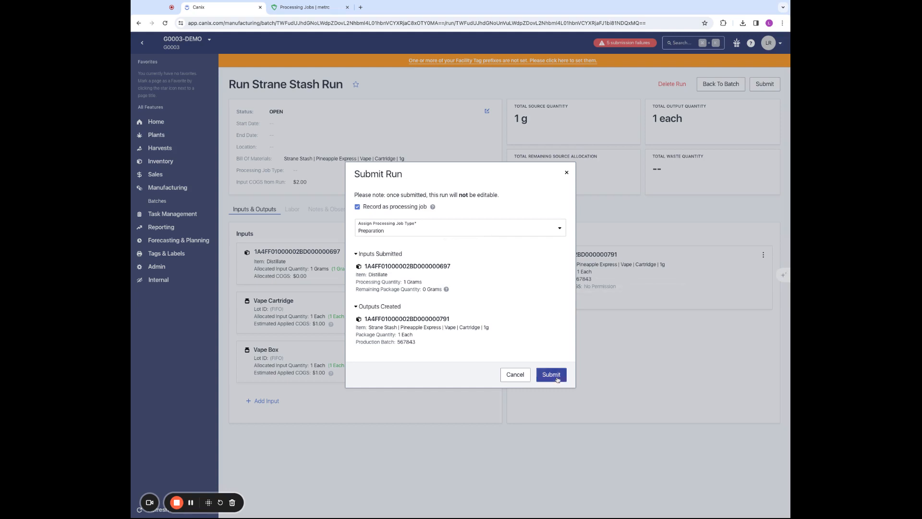
click(540, 372)
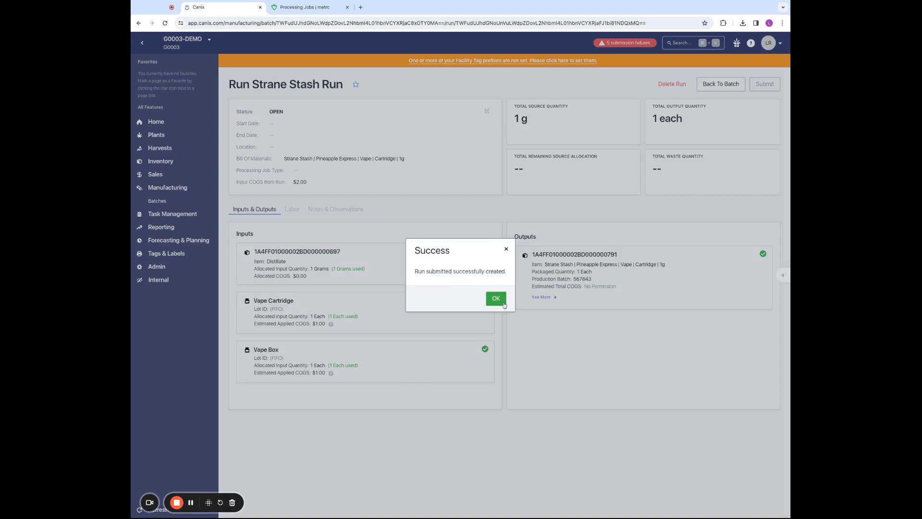
click(496, 298)
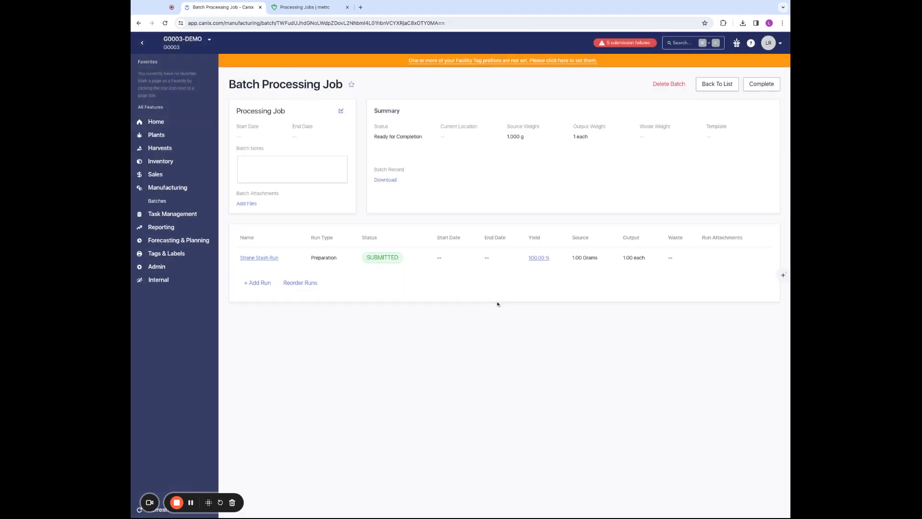
- Review the submitted Strane Stash Run, and in Metrc examine the created and source packages of its processing job
click(266, 258)
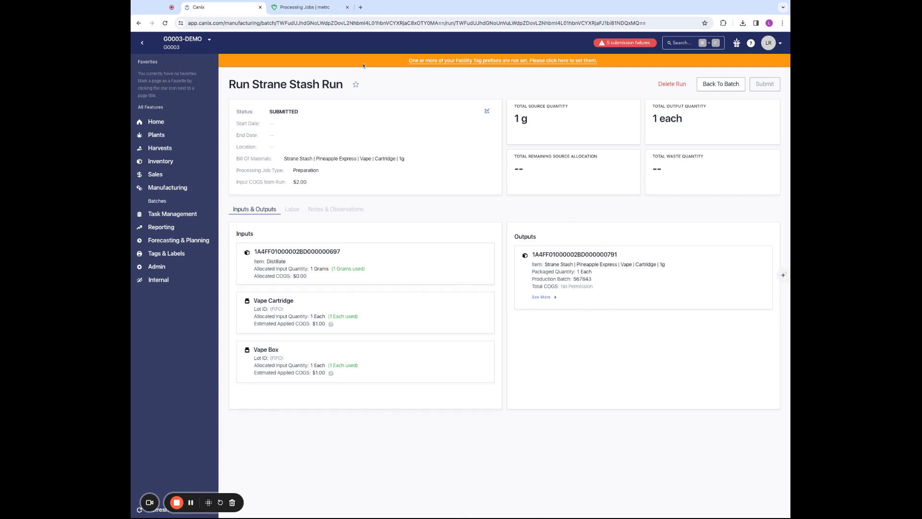
key(ctrl+Tab)
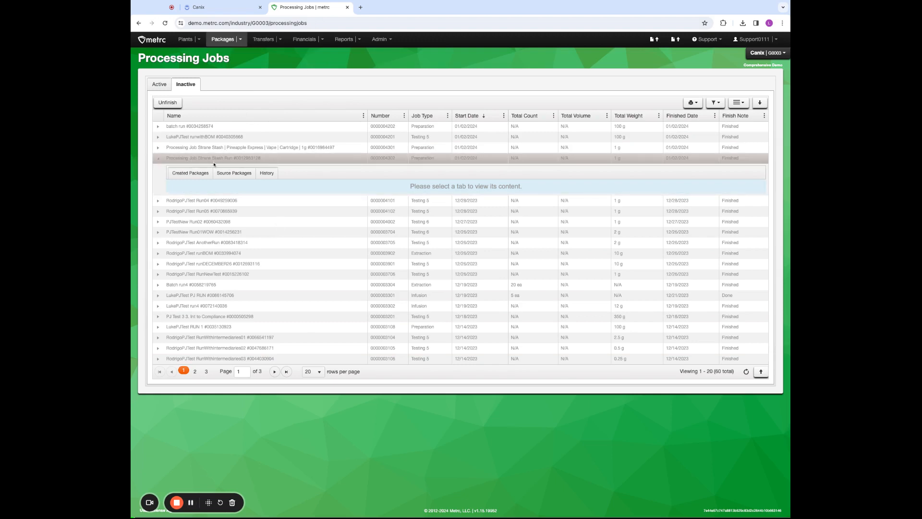
click(195, 173)
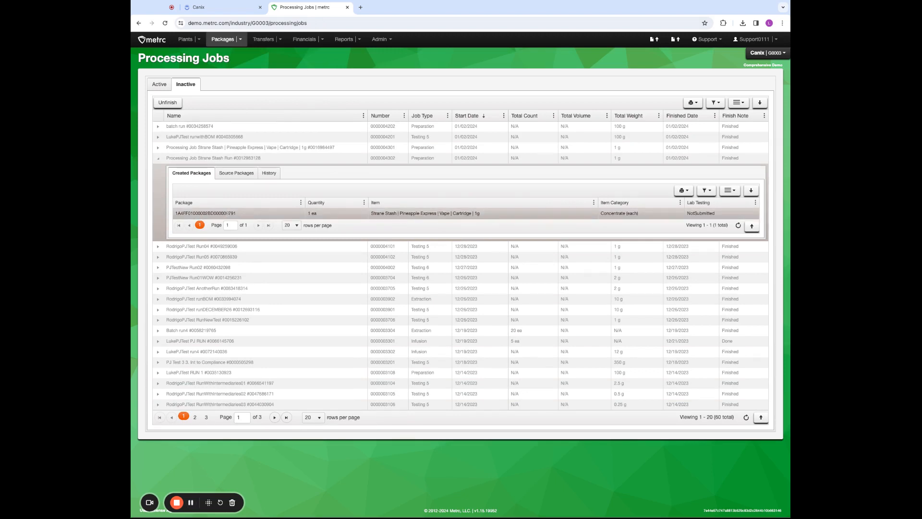
click(234, 175)
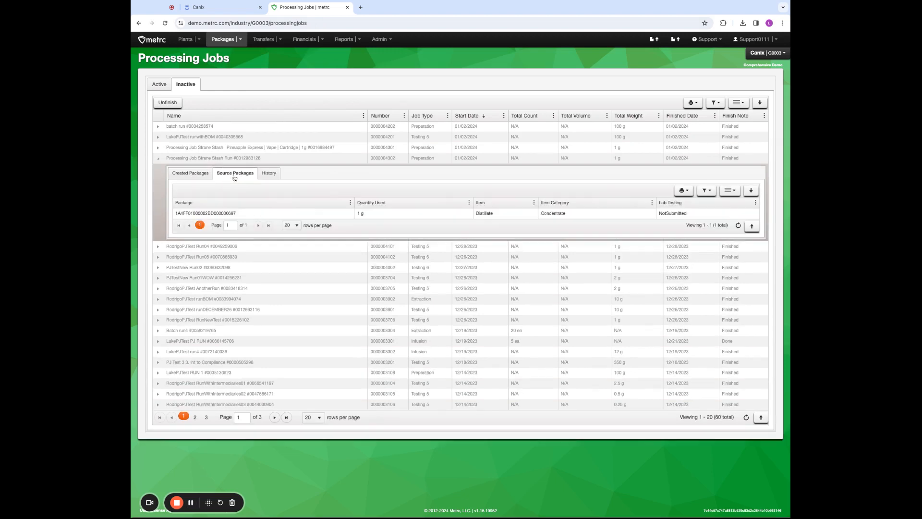
click(200, 246)
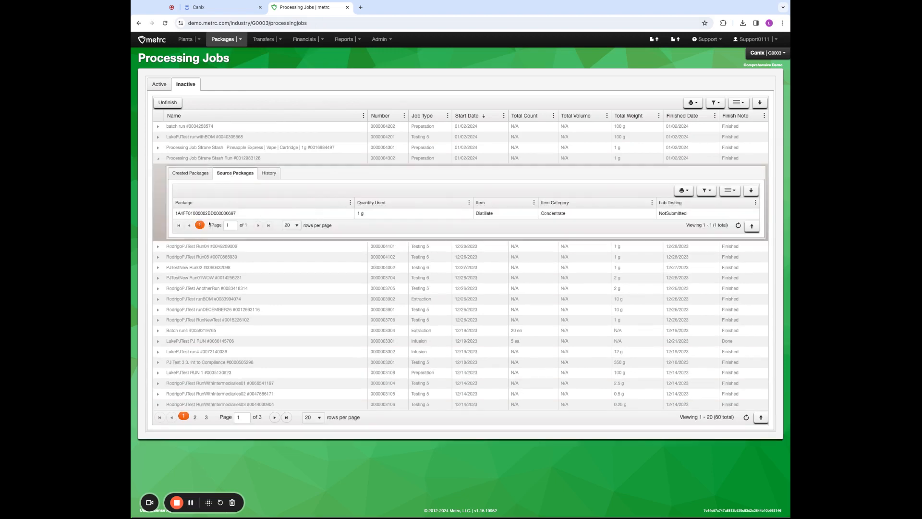